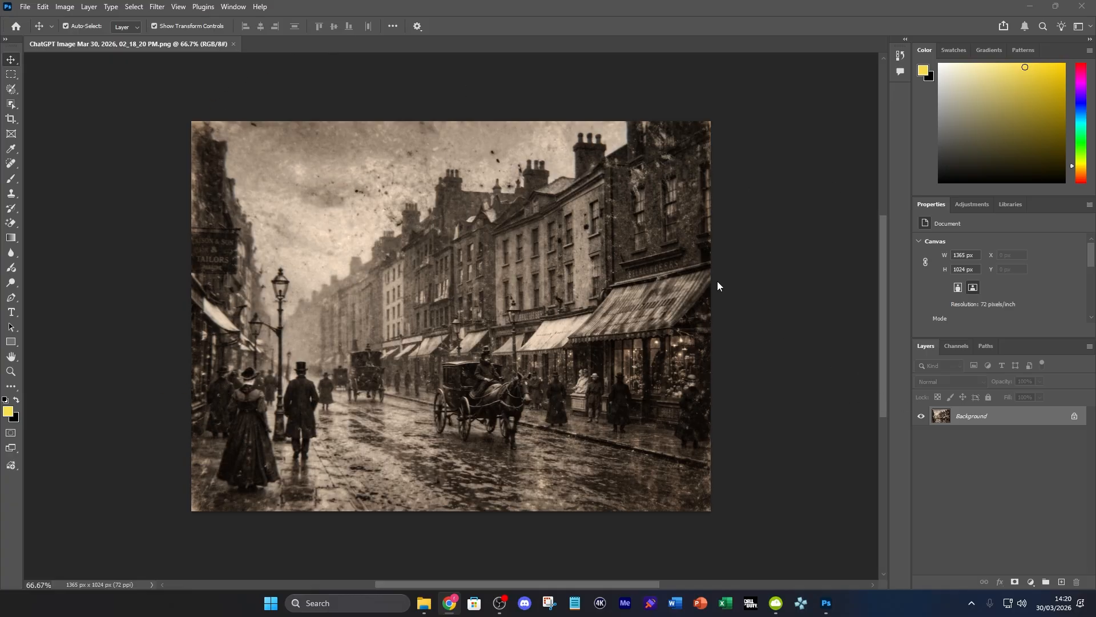
Convert the locked Background into a normal layer and keep it aligned with the canvas at X 0, Y 0
{"action": "left_click_drag", "start_coordinate": [498, 354], "coordinate": [506, 355]}
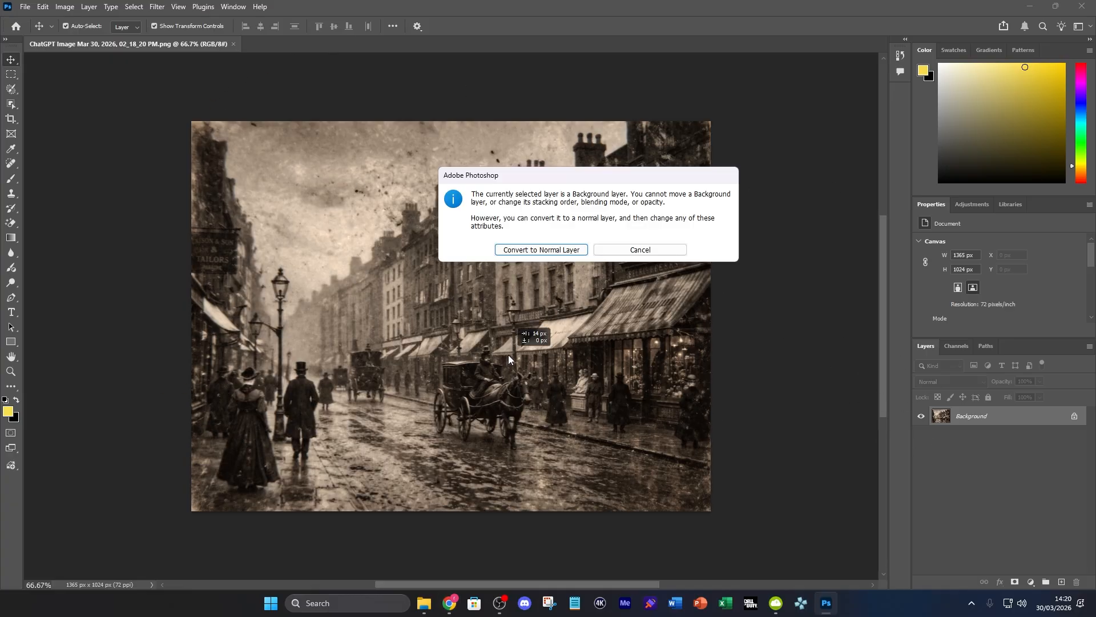
{"action": "left_click", "coordinate": [537, 253]}
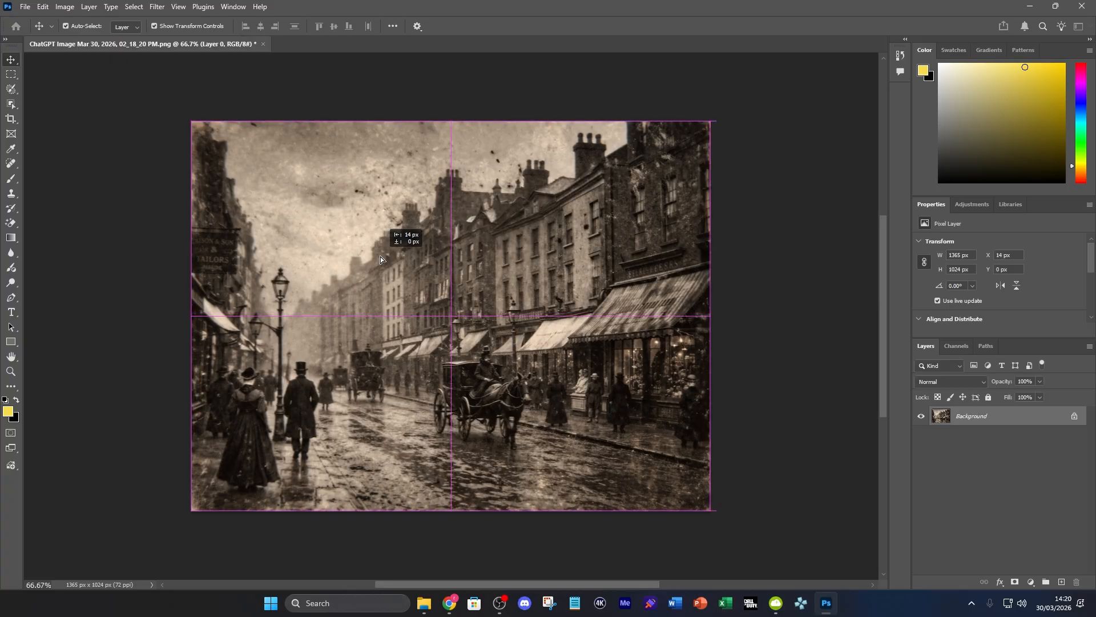
{"action": "left_click_drag", "start_coordinate": [382, 260], "coordinate": [382, 260]}
{"action": "left_click", "coordinate": [795, 311]}
{"action": "left_click", "coordinate": [472, 329]}
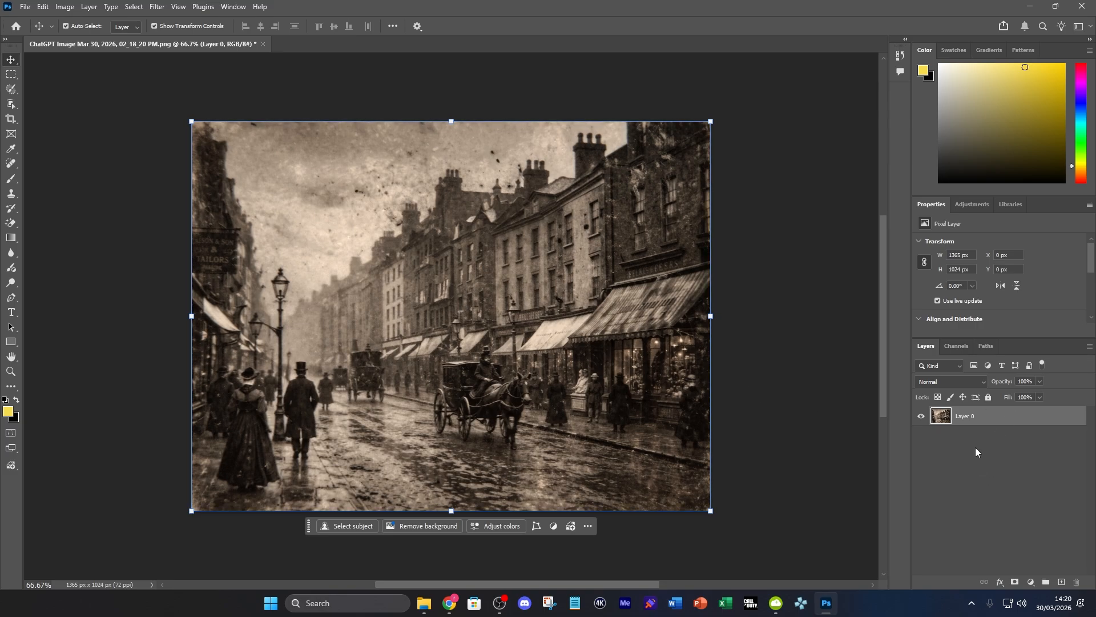
Upscale the street photo with Generative Upscale, using the Firefly Upscaler model at 2x scale
{"action": "left_click", "coordinate": [65, 8]}
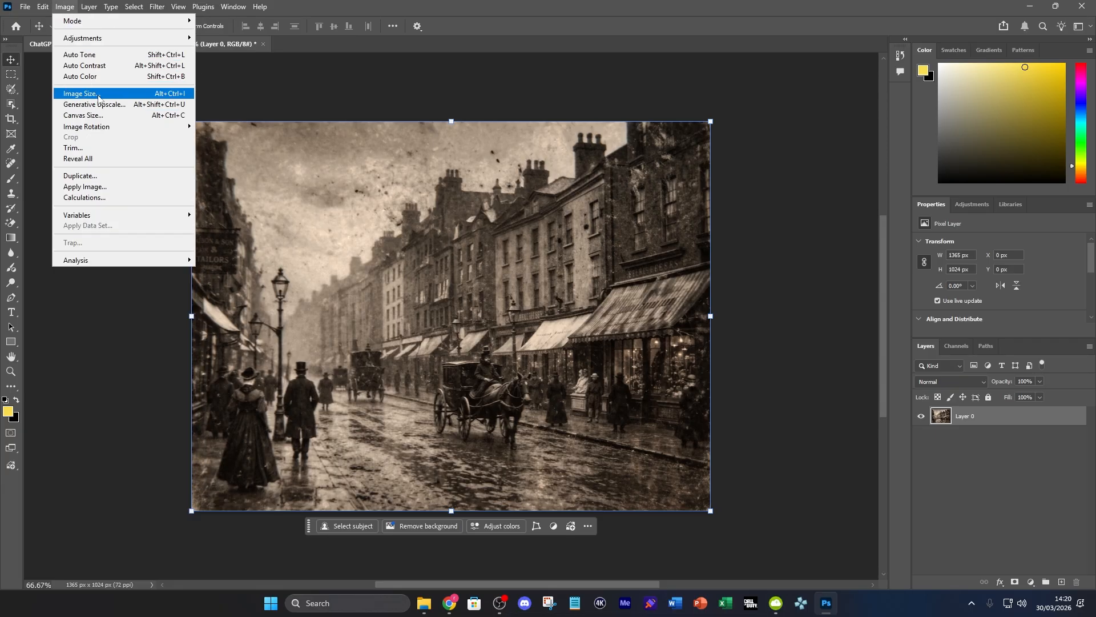
{"action": "left_click", "coordinate": [130, 109]}
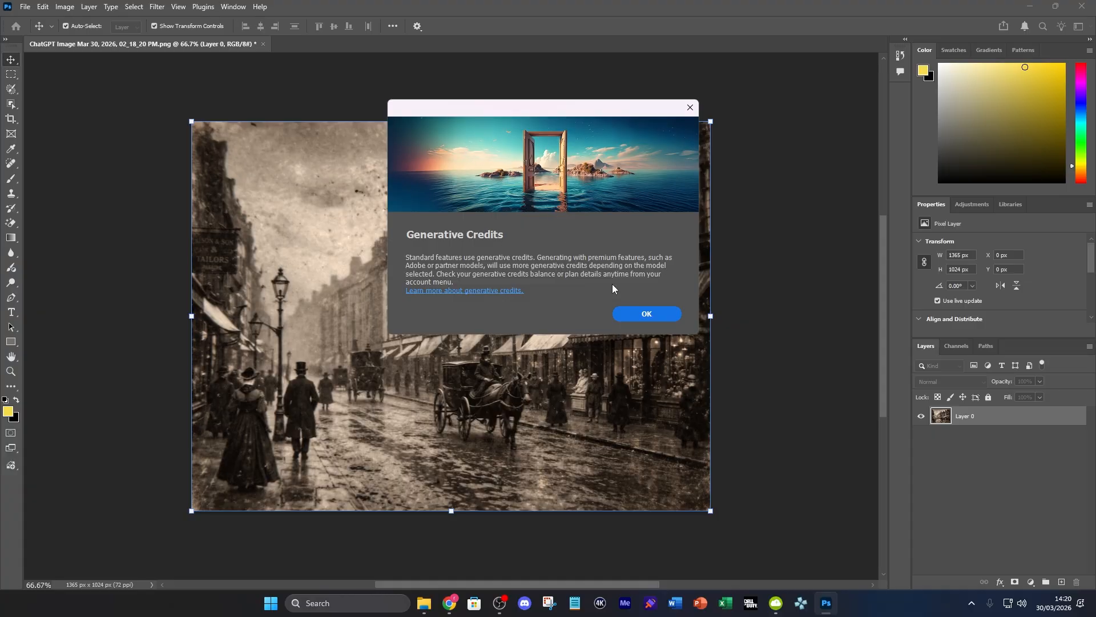
{"action": "left_click", "coordinate": [631, 314]}
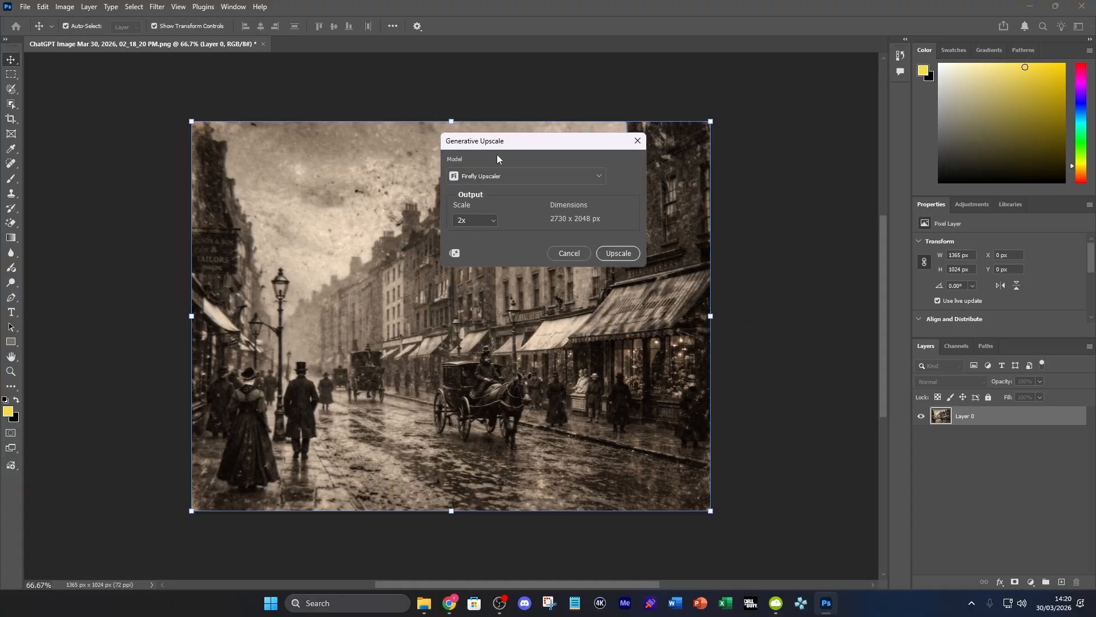
{"action": "left_click_drag", "start_coordinate": [502, 143], "coordinate": [774, 168]}
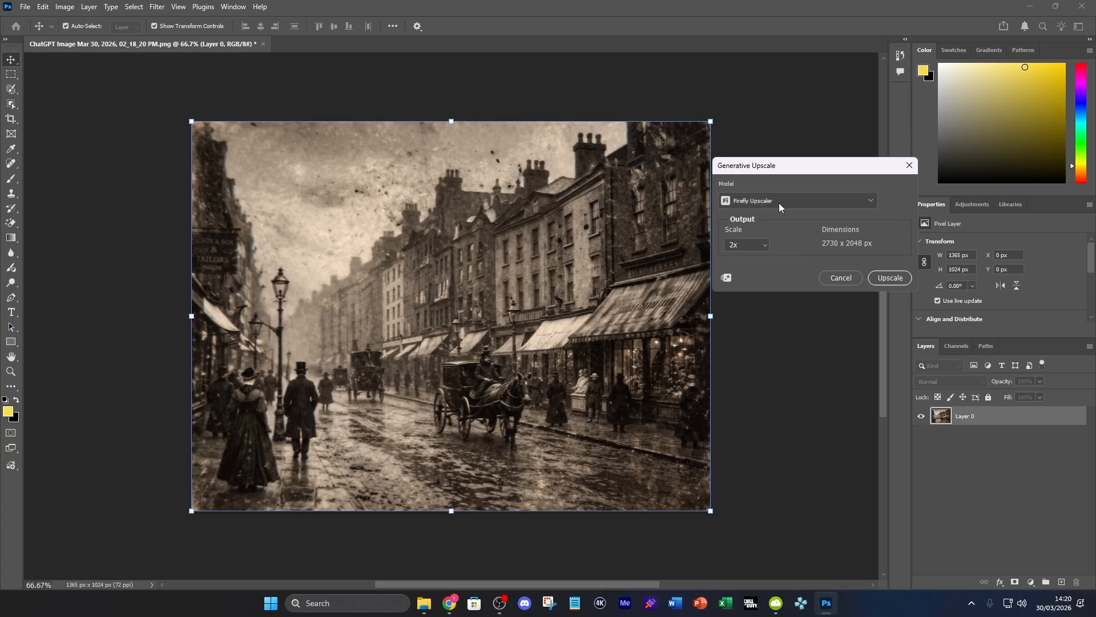
{"action": "left_click", "coordinate": [778, 203]}
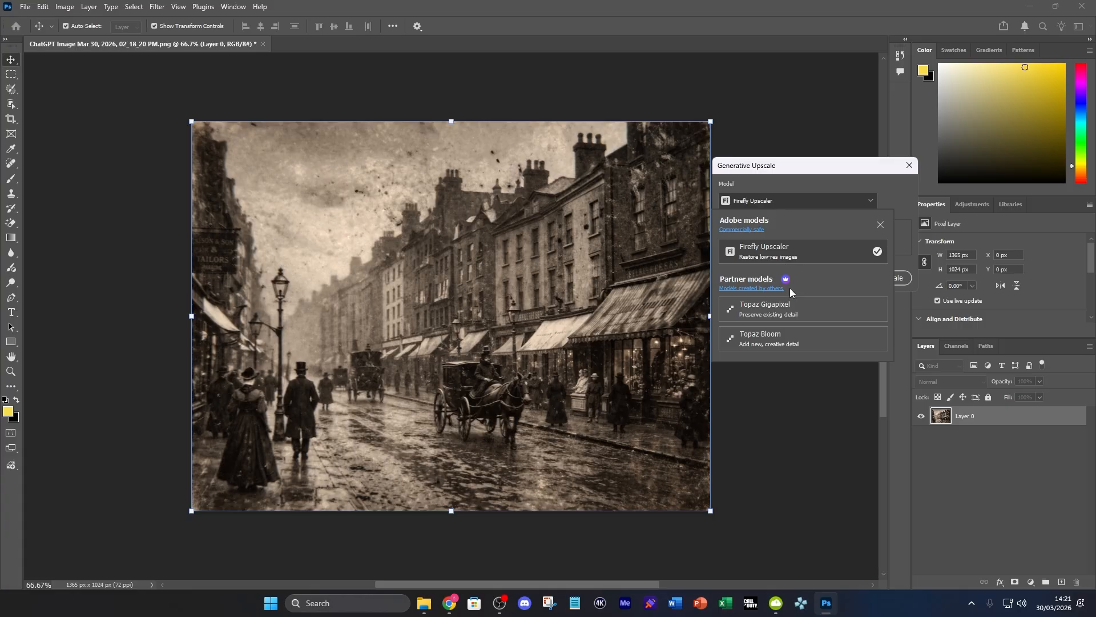
{"action": "left_click", "coordinate": [791, 255]}
{"action": "left_click", "coordinate": [756, 246]}
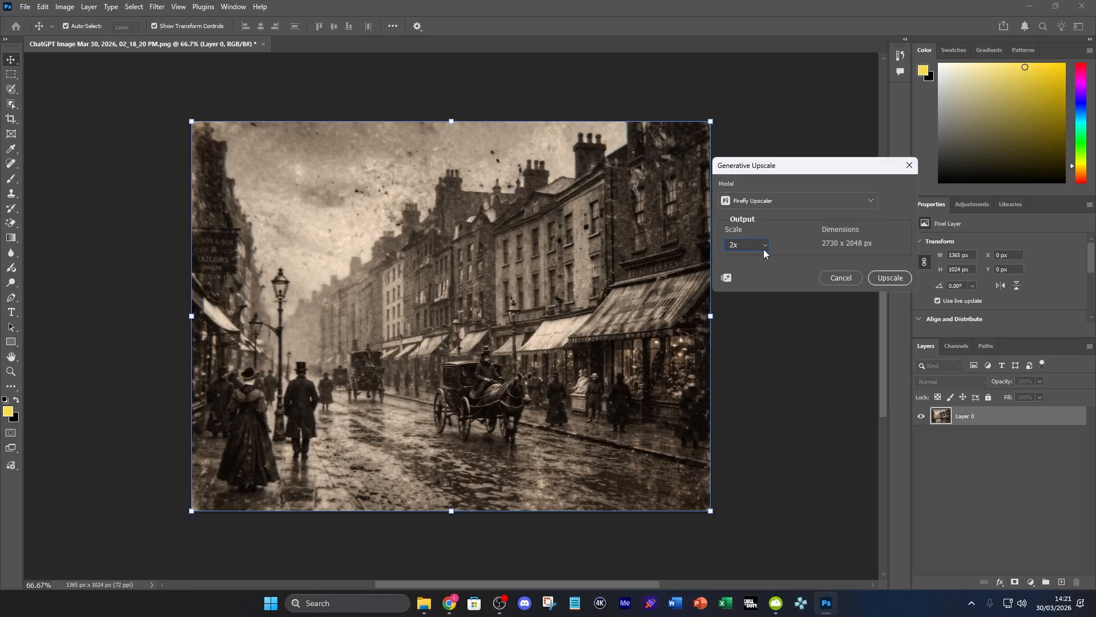
{"action": "left_click", "coordinate": [904, 280]}
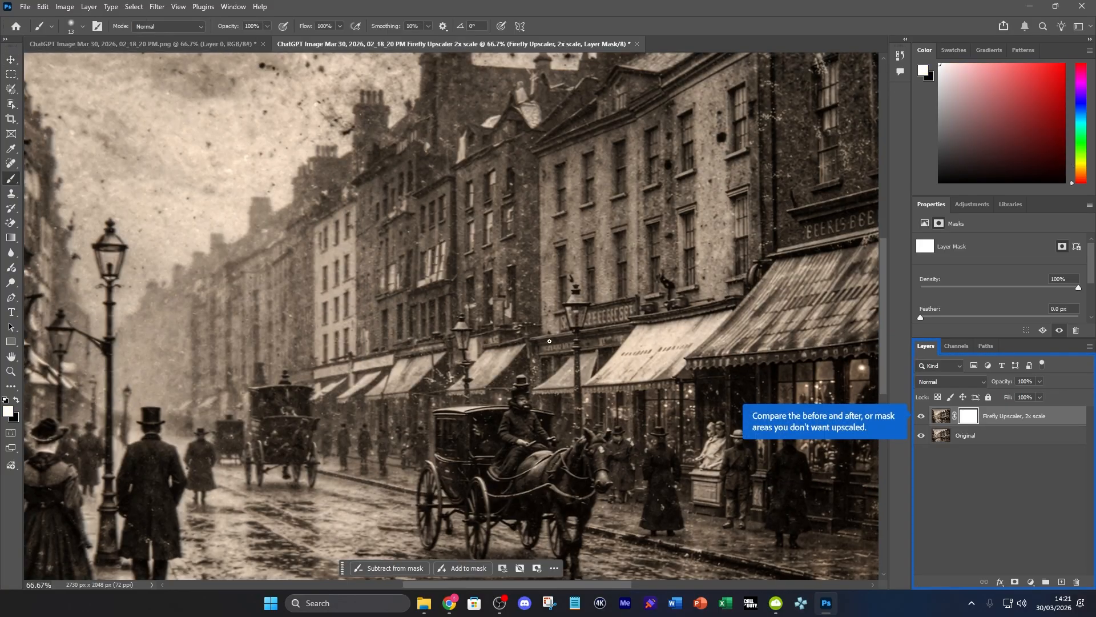
Compare the Firefly upscale with the original by toggling the upscaled layer's visibility, leaving that layer hidden
{"action": "scroll", "coordinate": [551, 332], "scroll_direction": "down", "scroll_amount": 6}
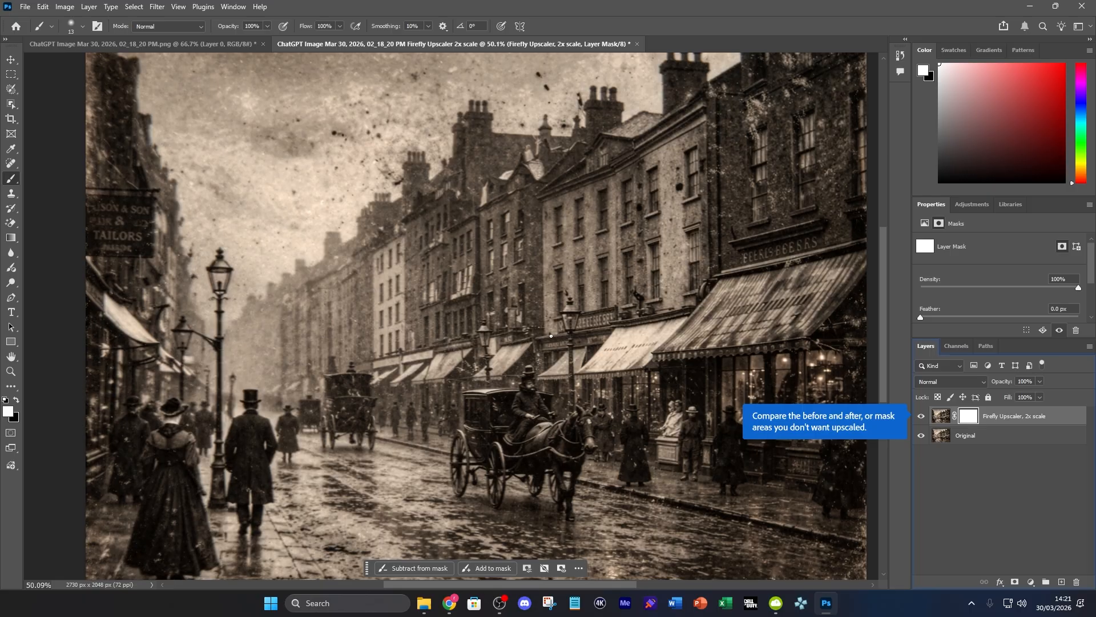
{"action": "scroll", "coordinate": [551, 333], "scroll_direction": "down", "scroll_amount": 1}
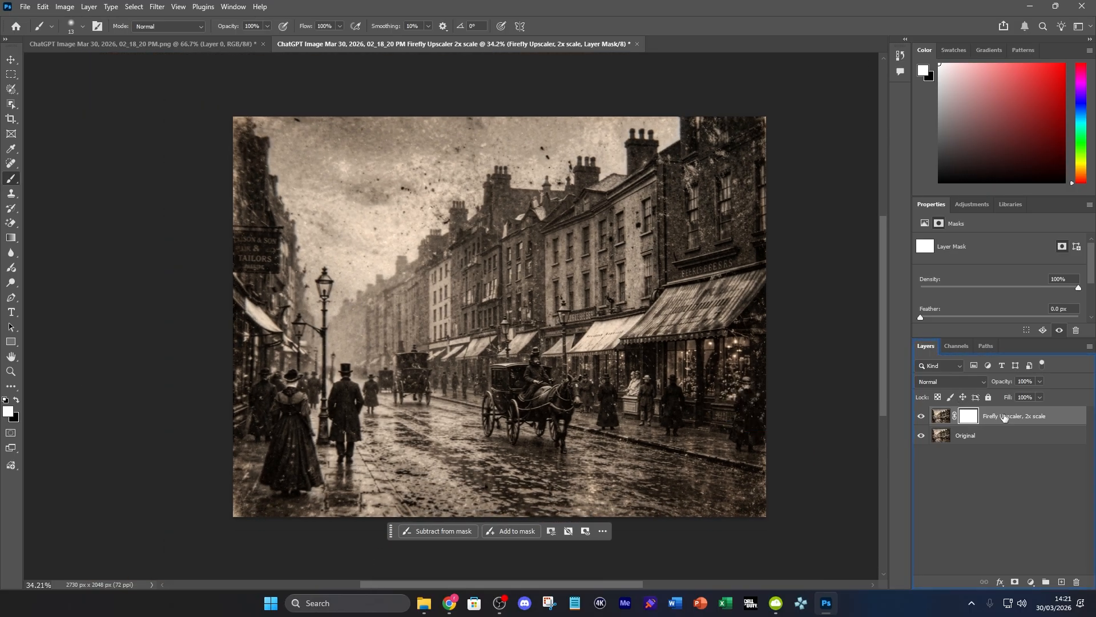
{"action": "left_click", "coordinate": [922, 417]}
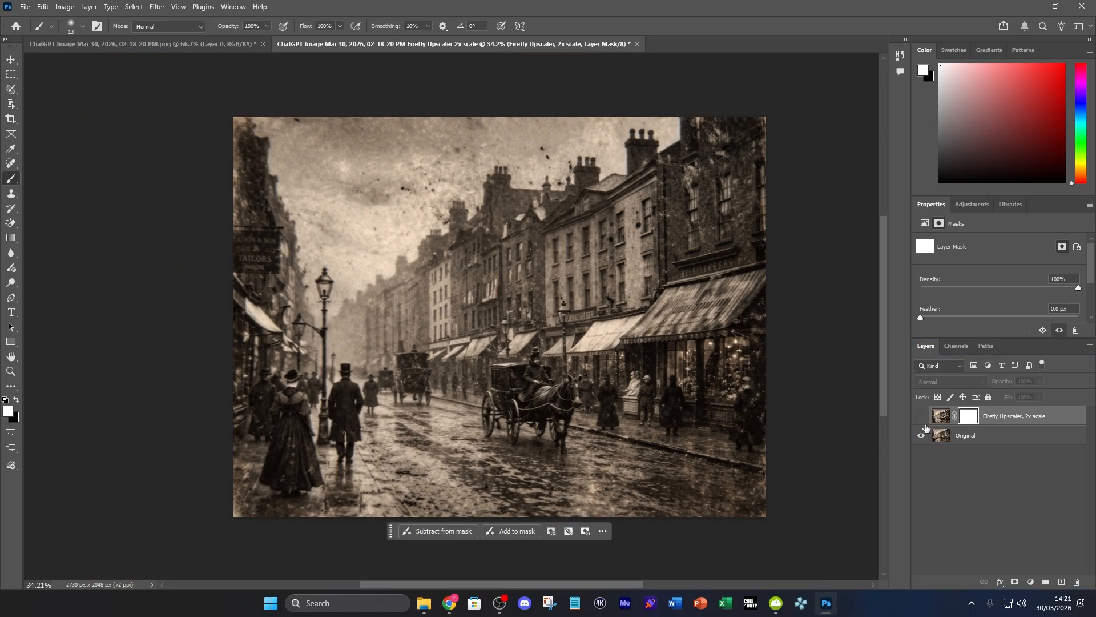
{"action": "left_click", "coordinate": [923, 418]}
{"action": "left_click", "coordinate": [922, 418]}
{"action": "left_click", "coordinate": [923, 418]}
{"action": "scroll", "coordinate": [495, 409], "scroll_direction": "up", "scroll_amount": 2}
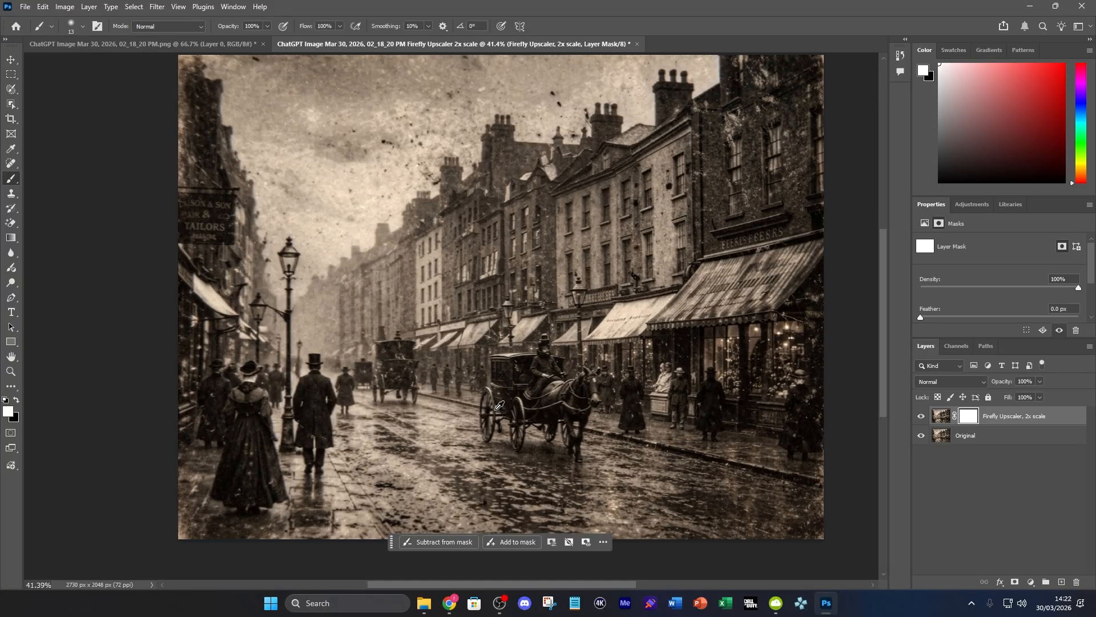
{"action": "scroll", "coordinate": [636, 361], "scroll_direction": "down", "scroll_amount": 2}
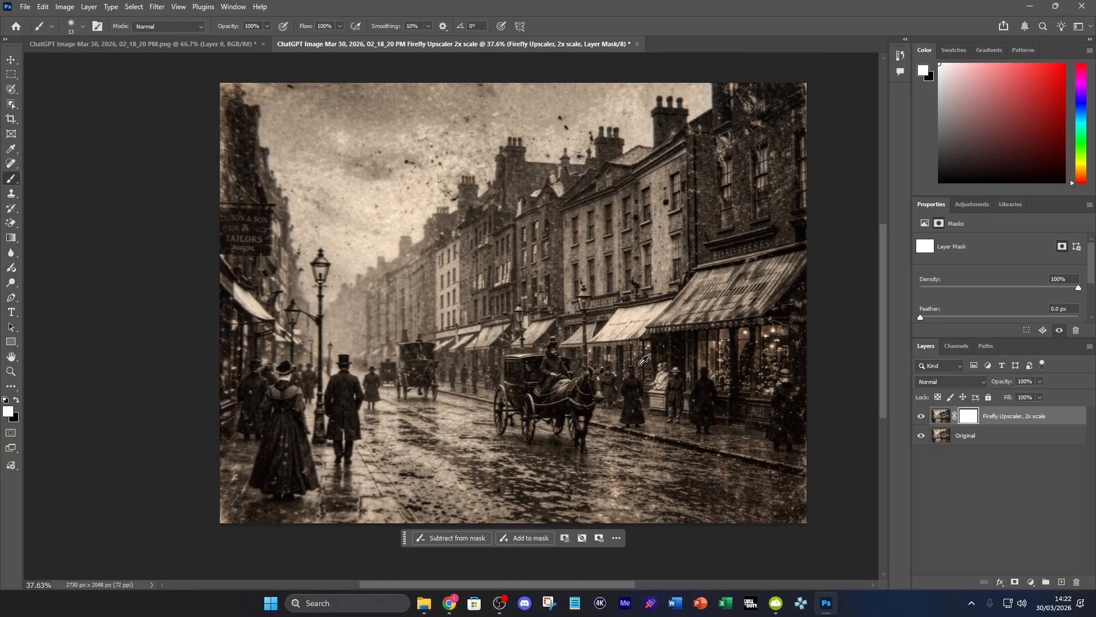
{"action": "left_click", "coordinate": [923, 418]}
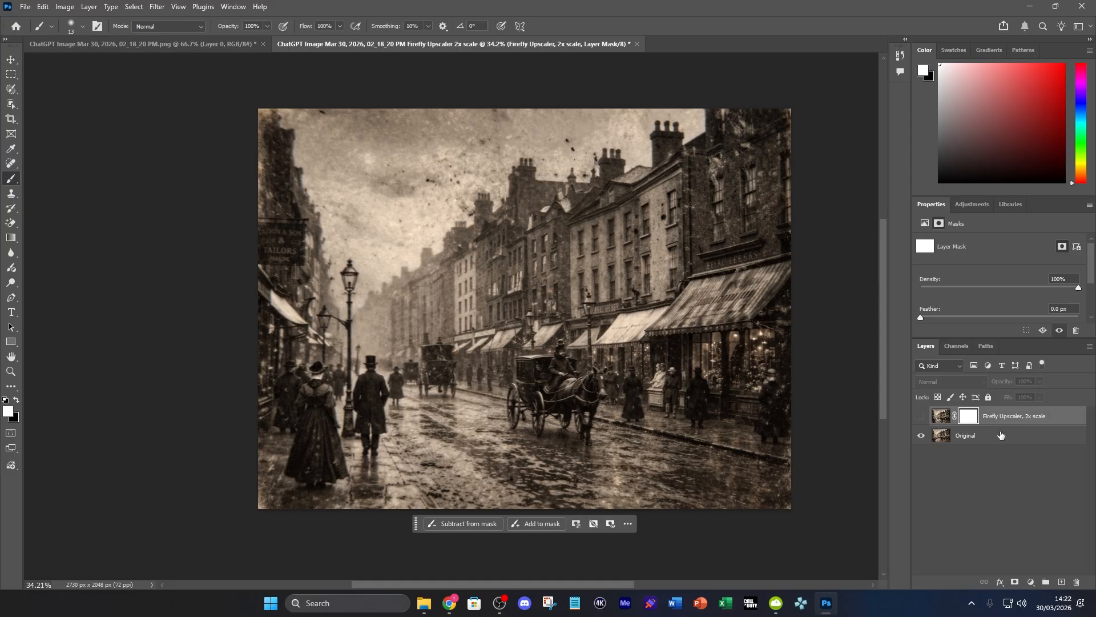
Run Generative Upscale on the Original layer with the Topaz Gigapixel model, face recovery enabled and 2x scale
{"action": "left_click", "coordinate": [1001, 436]}
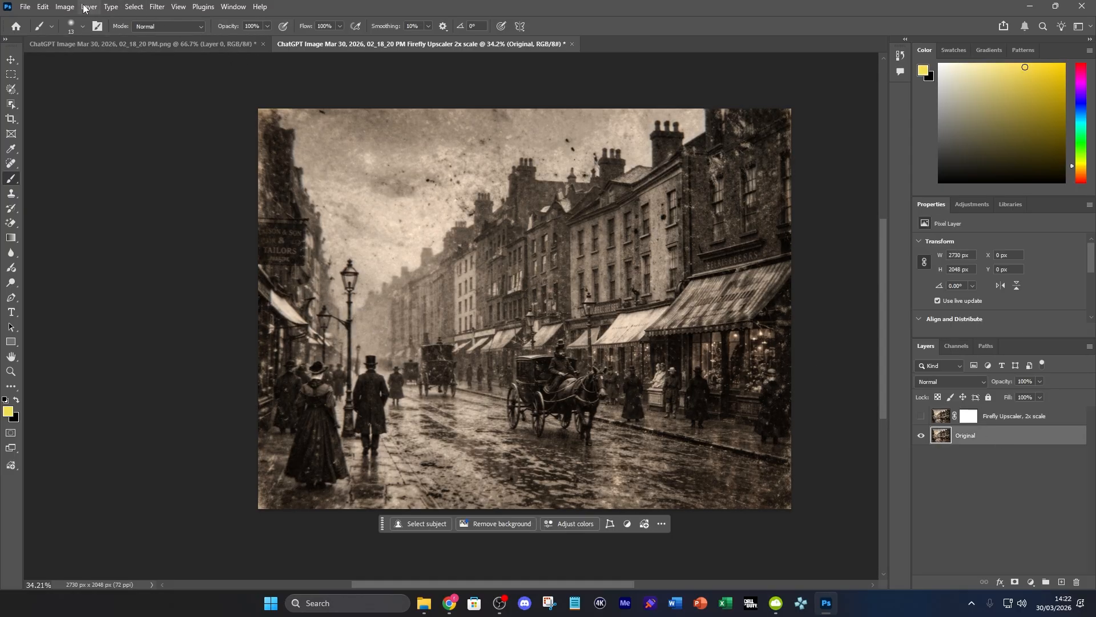
{"action": "left_click", "coordinate": [64, 6]}
{"action": "left_click", "coordinate": [91, 104]}
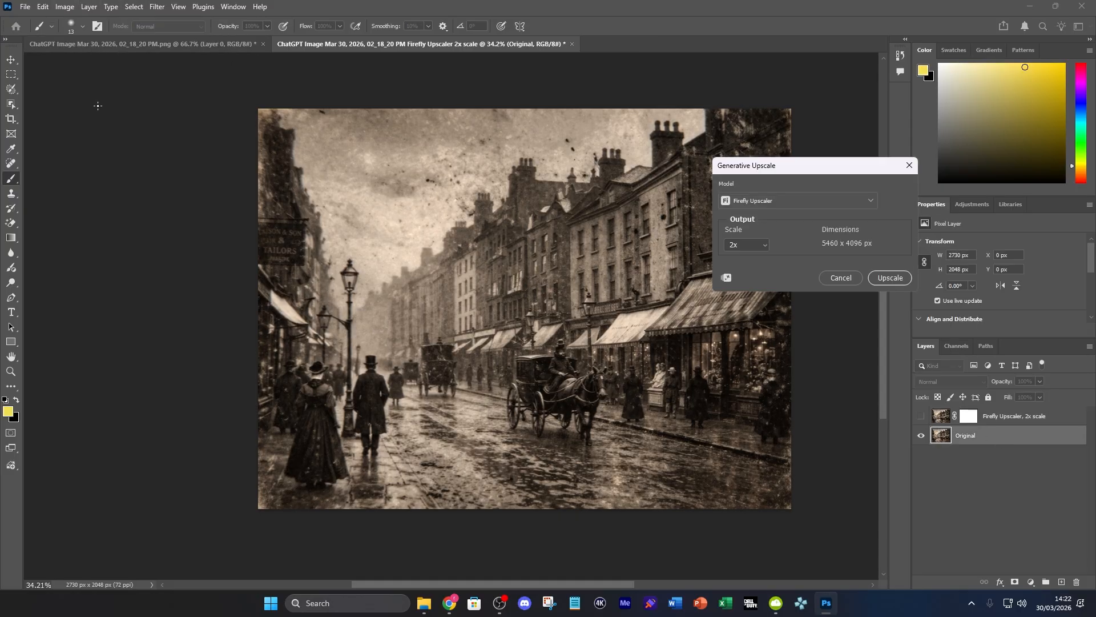
{"action": "left_click", "coordinate": [780, 201]}
{"action": "left_click", "coordinate": [792, 308]}
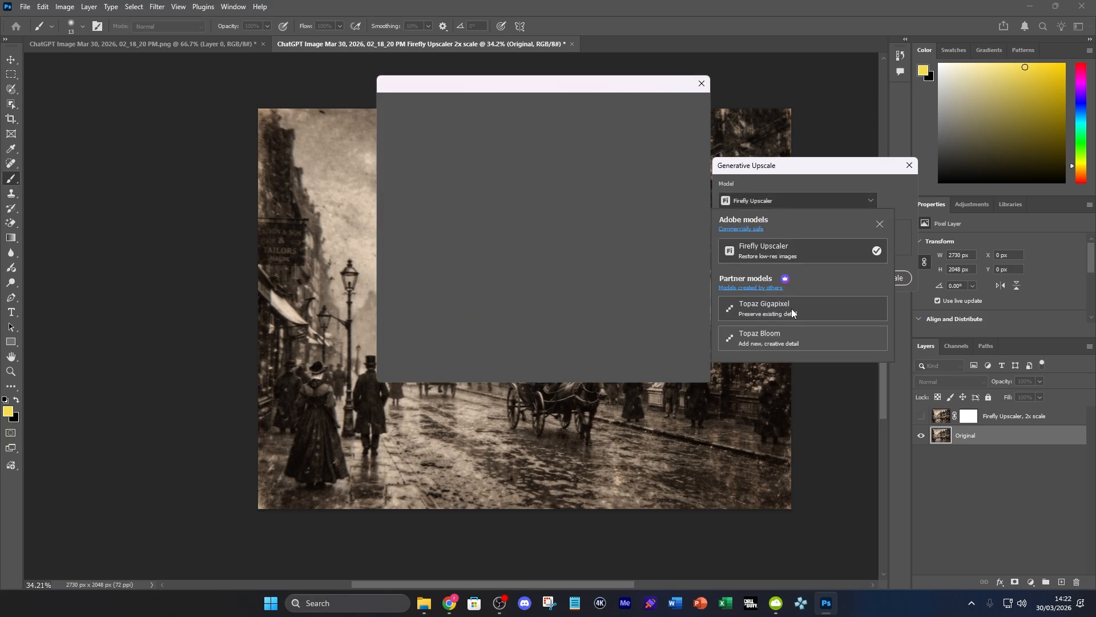
{"action": "left_click", "coordinate": [675, 361]}
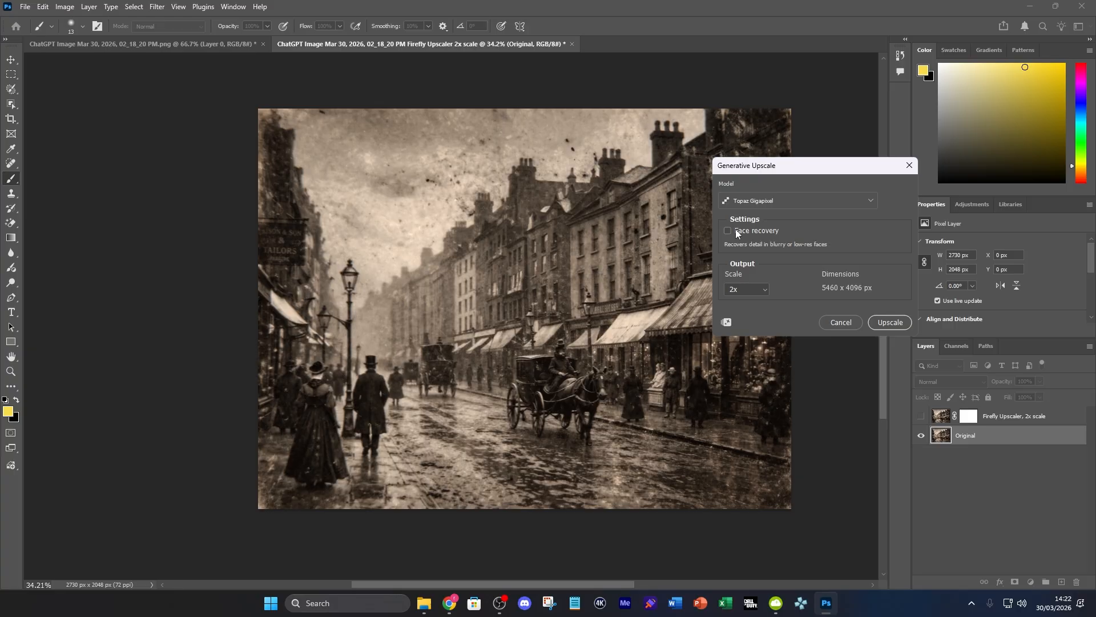
{"action": "left_click", "coordinate": [901, 326]}
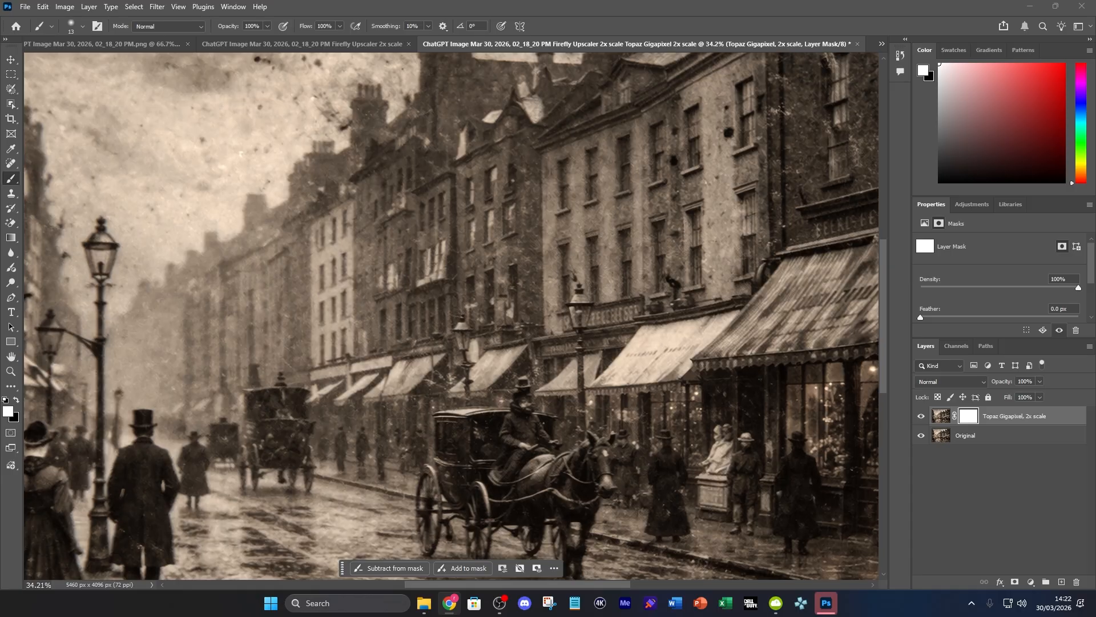
Compare the Topaz Gigapixel upscale with the original by repeatedly hiding and showing the upscaled layer
{"action": "scroll", "coordinate": [580, 438], "scroll_direction": "down", "scroll_amount": 5}
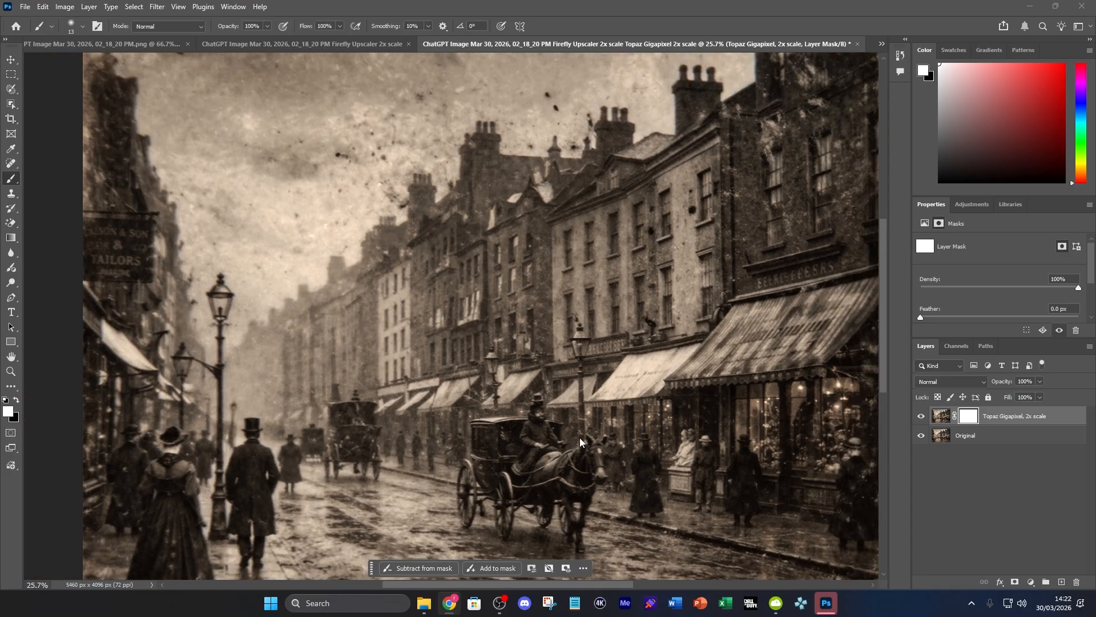
{"action": "scroll", "coordinate": [638, 412], "scroll_direction": "down", "scroll_amount": 1}
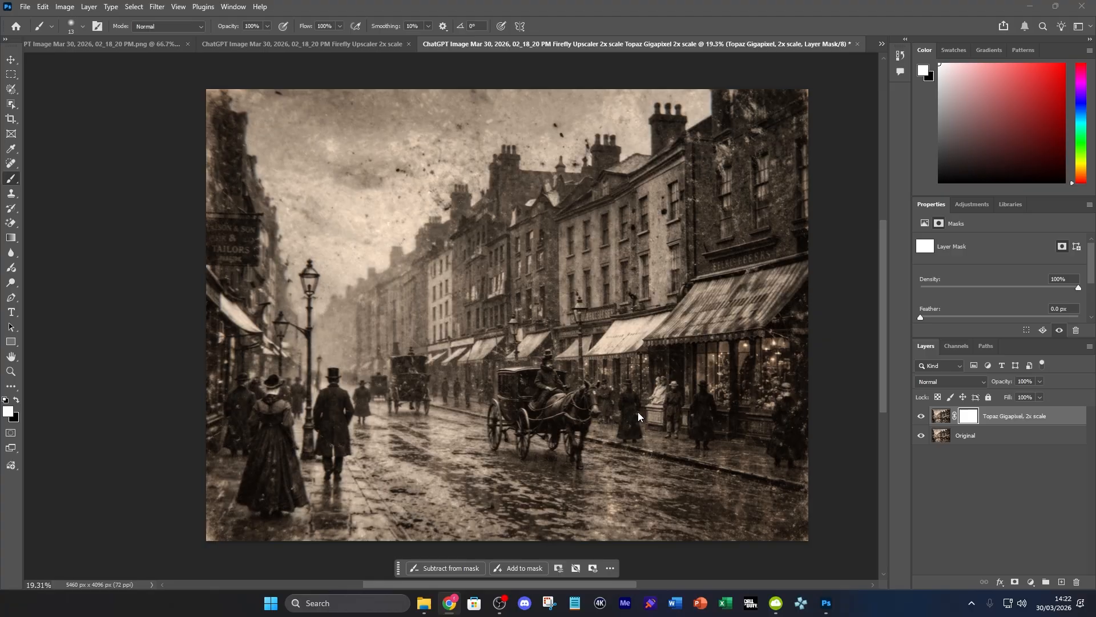
{"action": "left_click", "coordinate": [924, 415]}
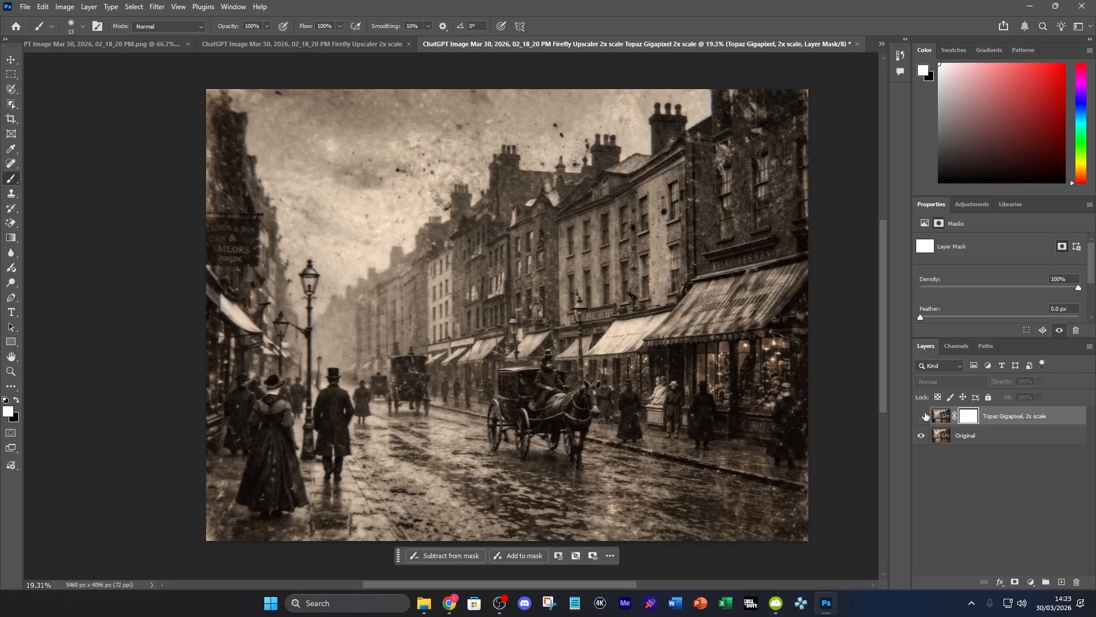
{"action": "left_click", "coordinate": [925, 416]}
{"action": "left_click", "coordinate": [925, 417]}
{"action": "left_click", "coordinate": [926, 416]}
{"action": "left_click", "coordinate": [925, 417]}
{"action": "left_click", "coordinate": [925, 416]}
{"action": "left_click", "coordinate": [926, 416]}
Close the Topaz Gigapixel document without saving and return to the original 1365 x 1024 px image
{"action": "left_click", "coordinate": [858, 43]}
{"action": "left_click", "coordinate": [553, 222]}
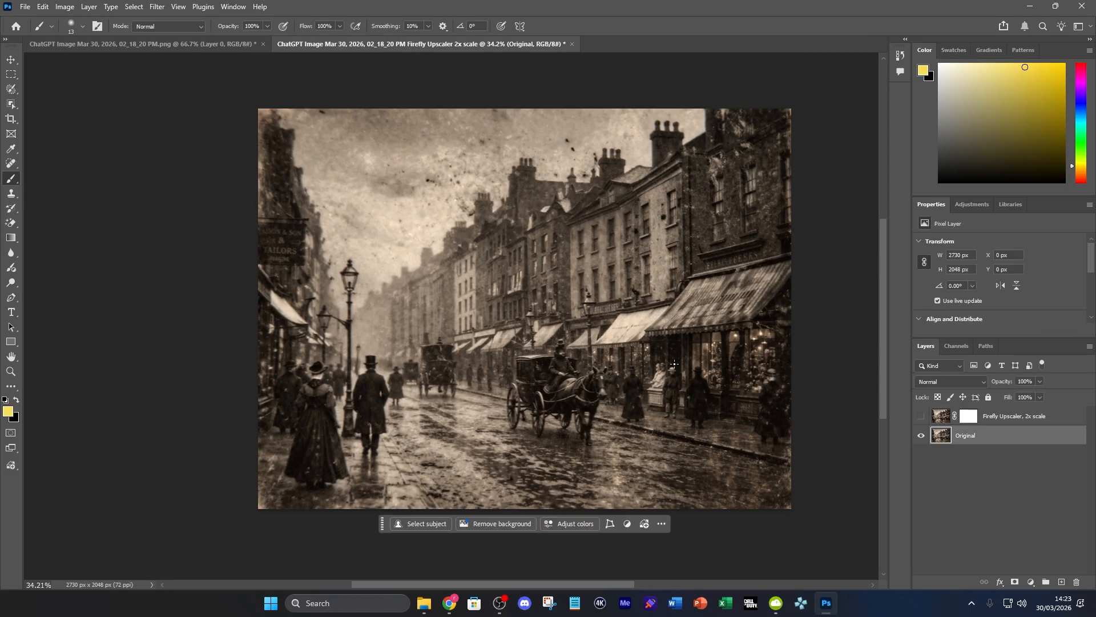
{"action": "left_click", "coordinate": [109, 46]}
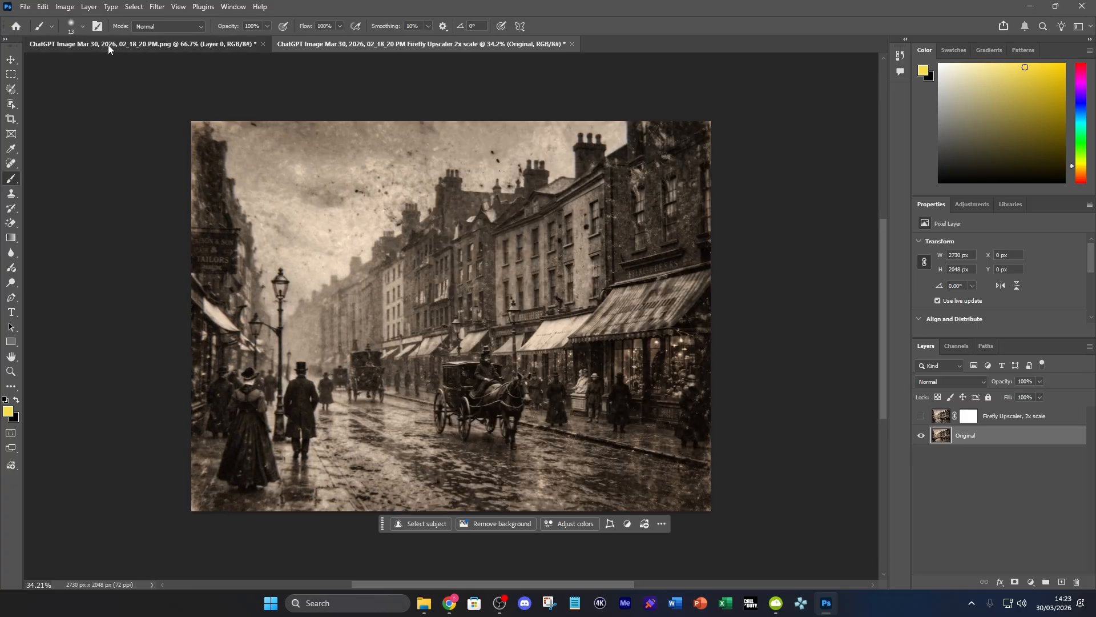
Upscale the original photo with Generative Upscale, using Topaz Bloom at maximum creativity and 2x scale
{"action": "left_click", "coordinate": [93, 8]}
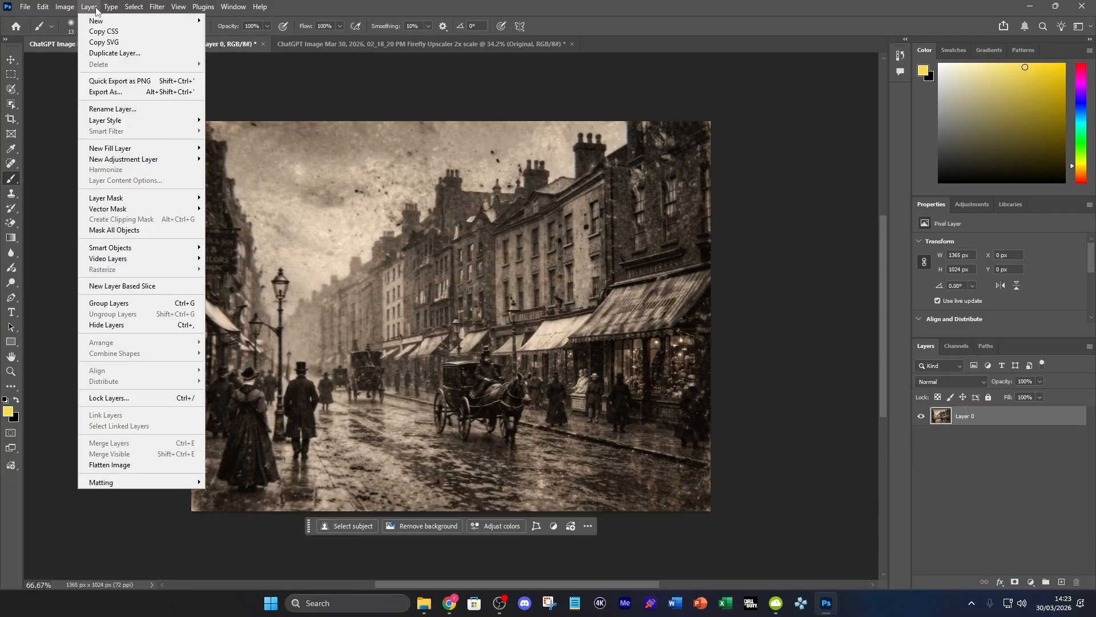
{"action": "mouse_move", "coordinate": [65, 7]}
{"action": "mouse_move", "coordinate": [98, 38]}
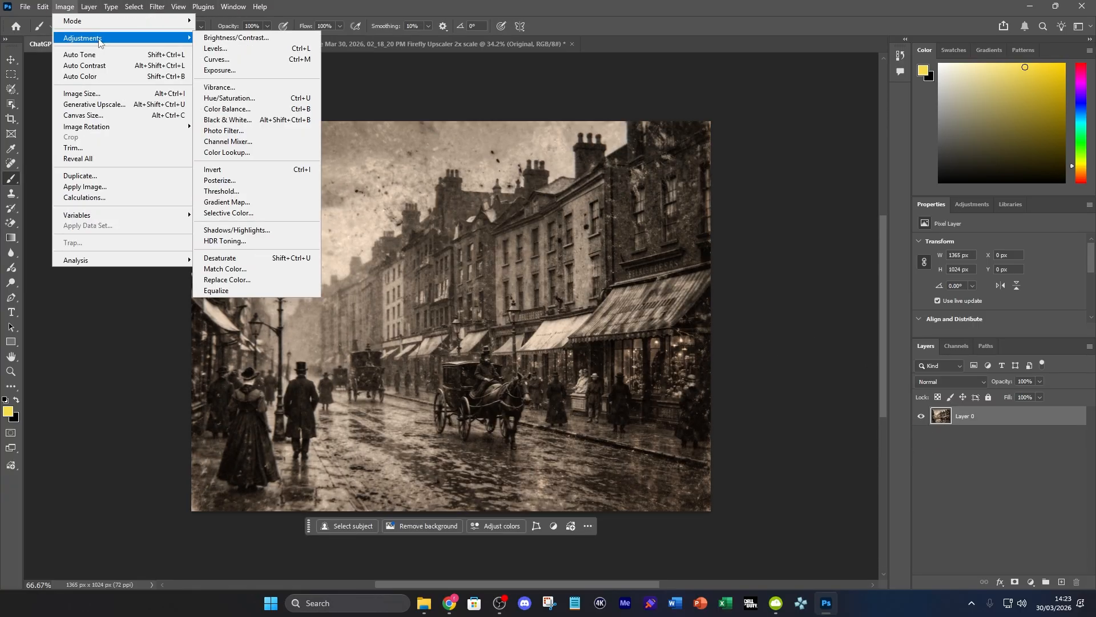
{"action": "left_click", "coordinate": [135, 105]}
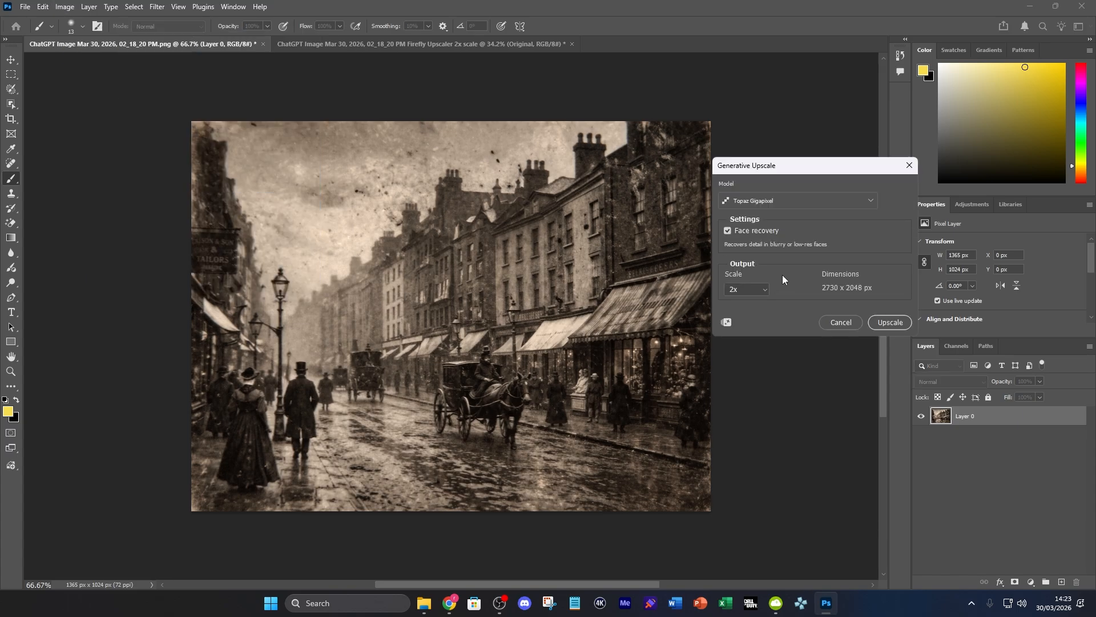
{"action": "left_click", "coordinate": [787, 207]}
{"action": "left_click", "coordinate": [766, 312]}
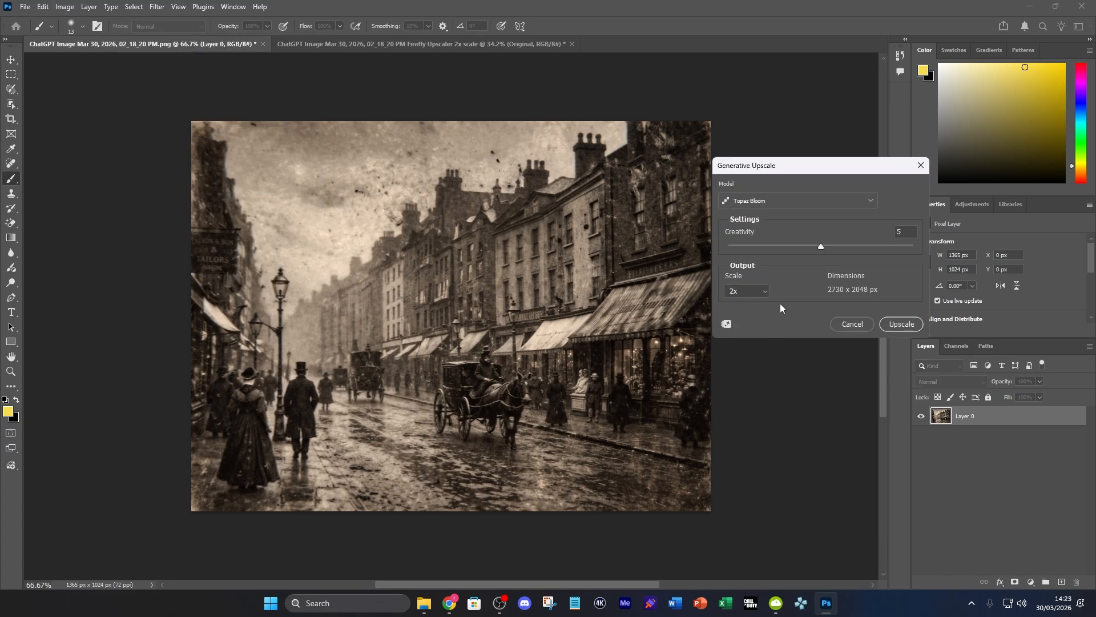
{"action": "left_click_drag", "start_coordinate": [822, 247], "coordinate": [953, 246]}
{"action": "left_click", "coordinate": [901, 324]}
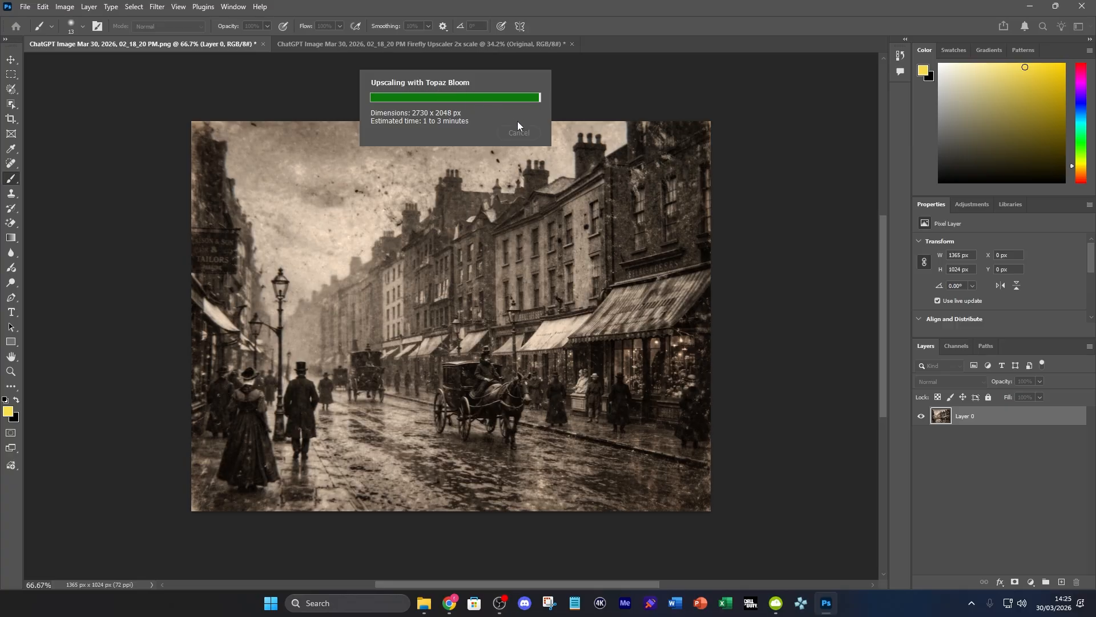
Compare the Topaz Bloom upscale with the original by hiding and showing the upscaled layer
{"action": "scroll", "coordinate": [512, 442], "scroll_direction": "down", "scroll_amount": 5}
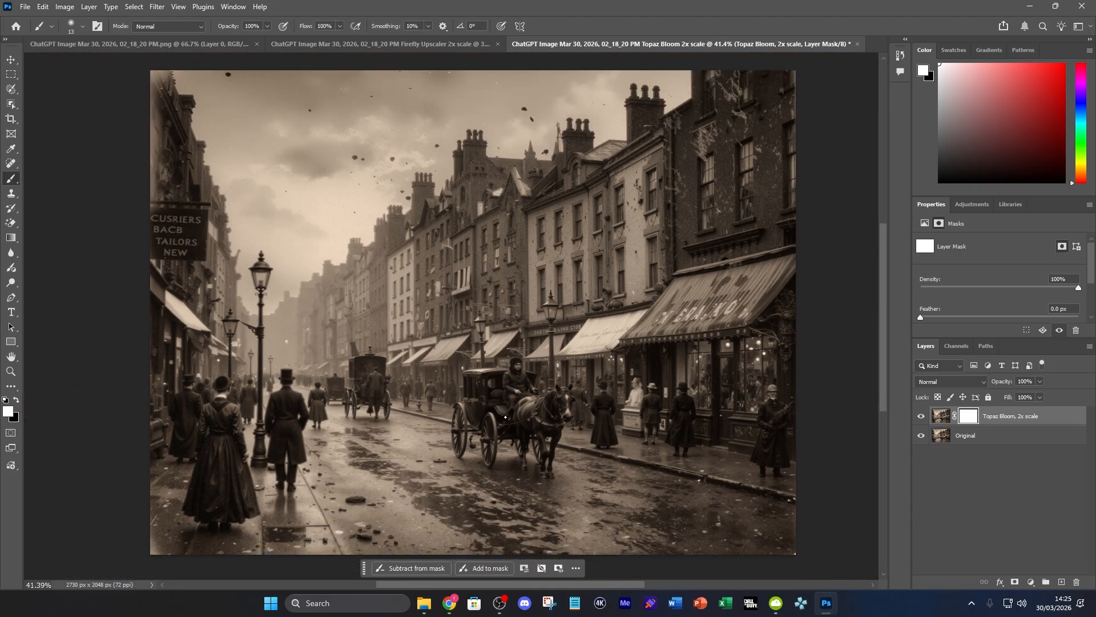
{"action": "scroll", "coordinate": [505, 417], "scroll_direction": "down", "scroll_amount": 1}
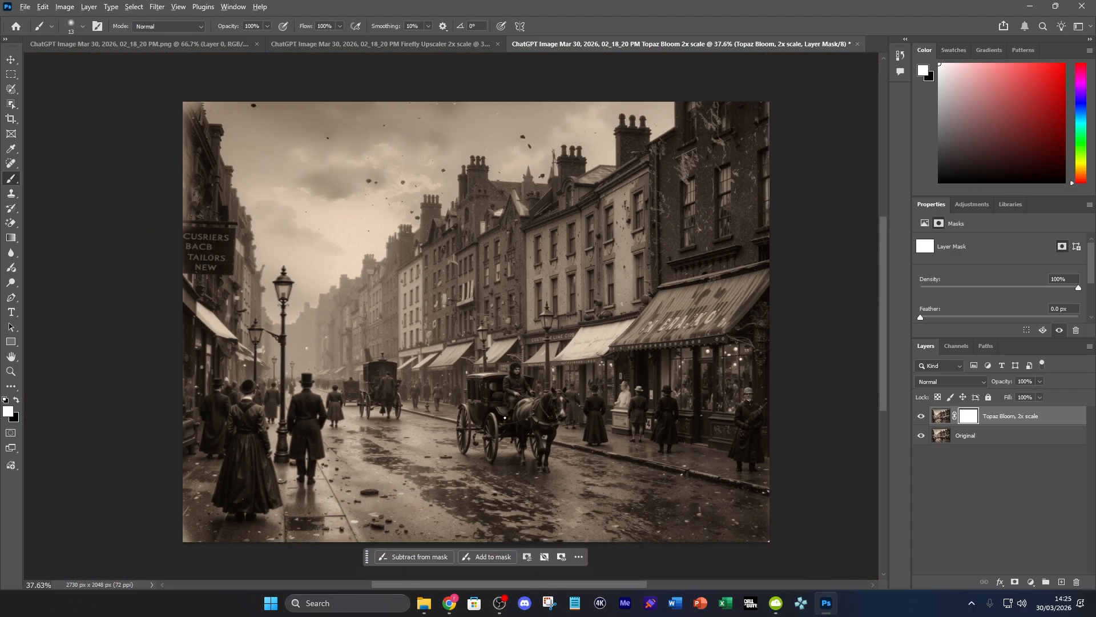
{"action": "scroll", "coordinate": [505, 417], "scroll_direction": "up", "scroll_amount": 1}
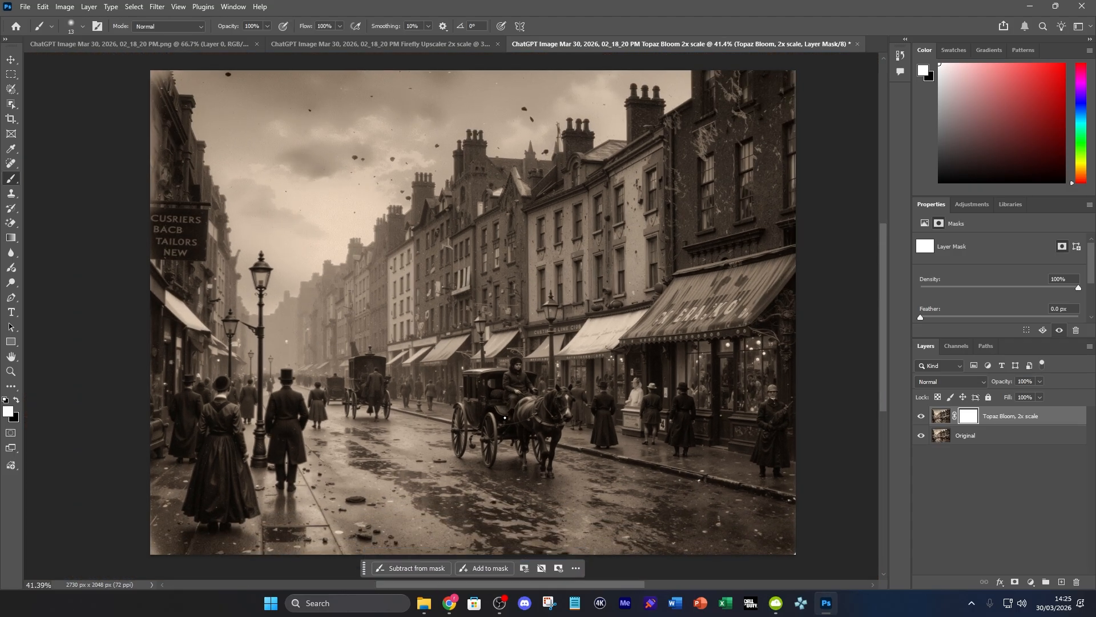
{"action": "left_click", "coordinate": [920, 417]}
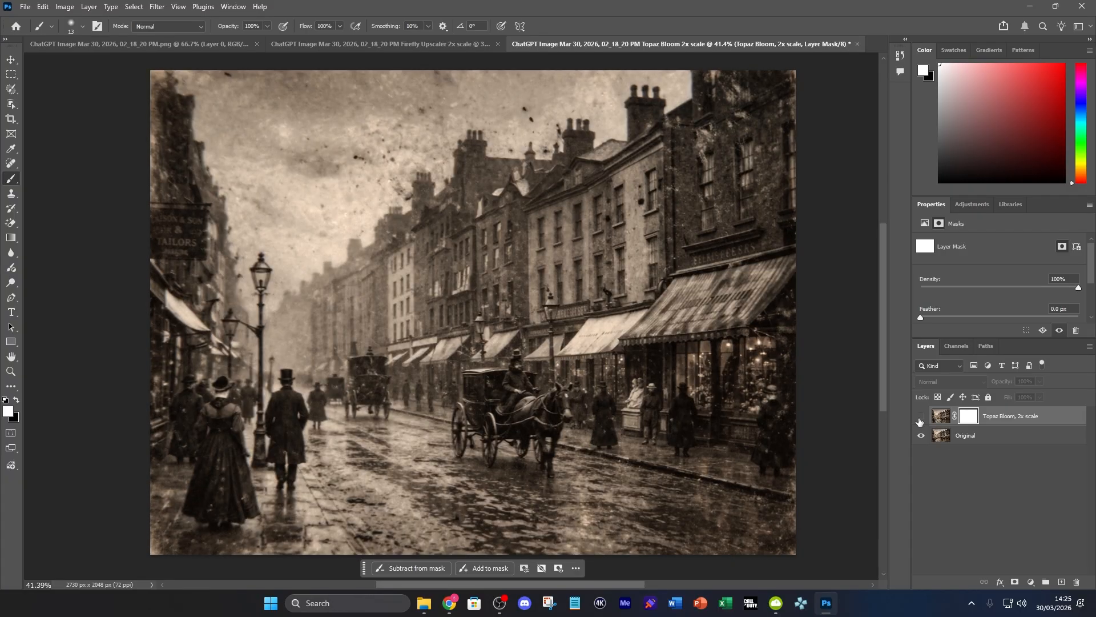
{"action": "left_click", "coordinate": [921, 417]}
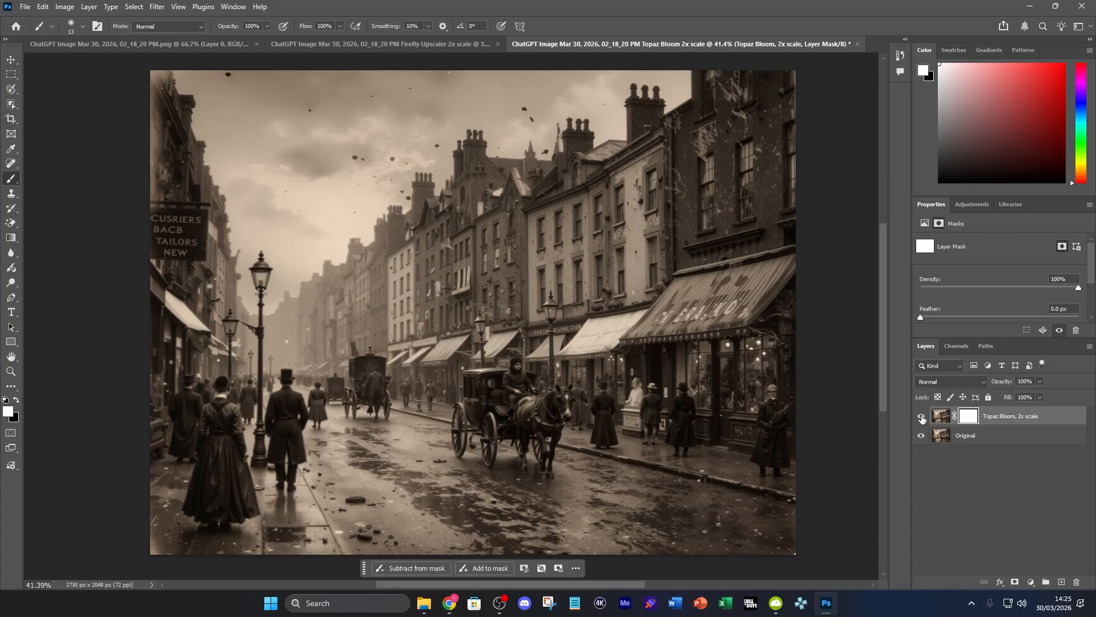
Examine the whole street scene with the Topaz Bloom layer repeatedly toggled off and on against the original, leaving the layer shown
{"action": "left_click", "coordinate": [921, 419]}
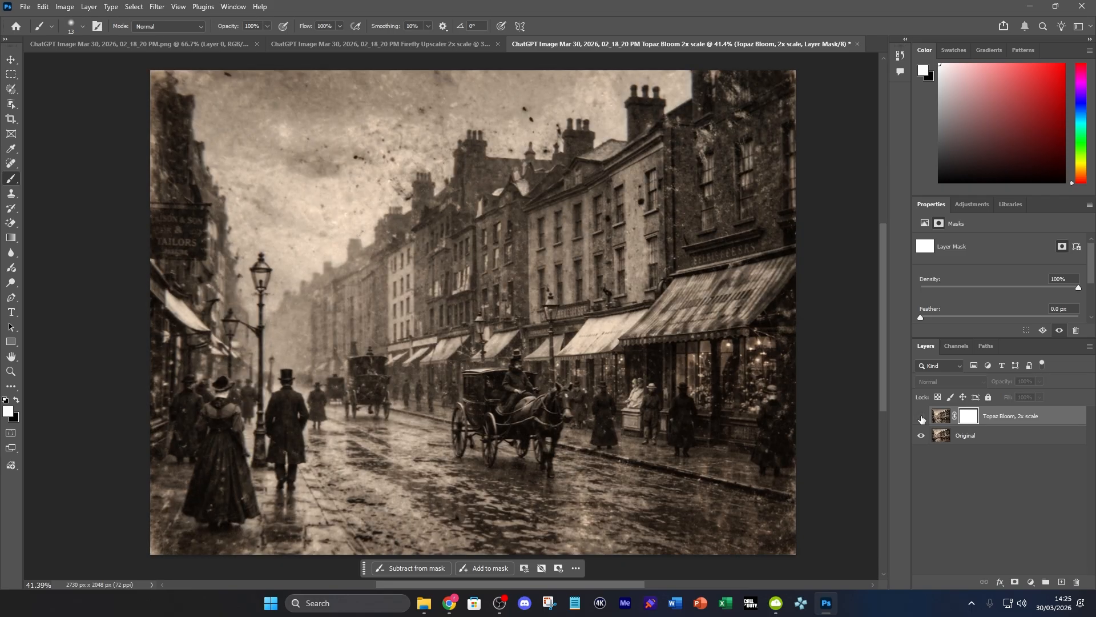
{"action": "left_click", "coordinate": [921, 419]}
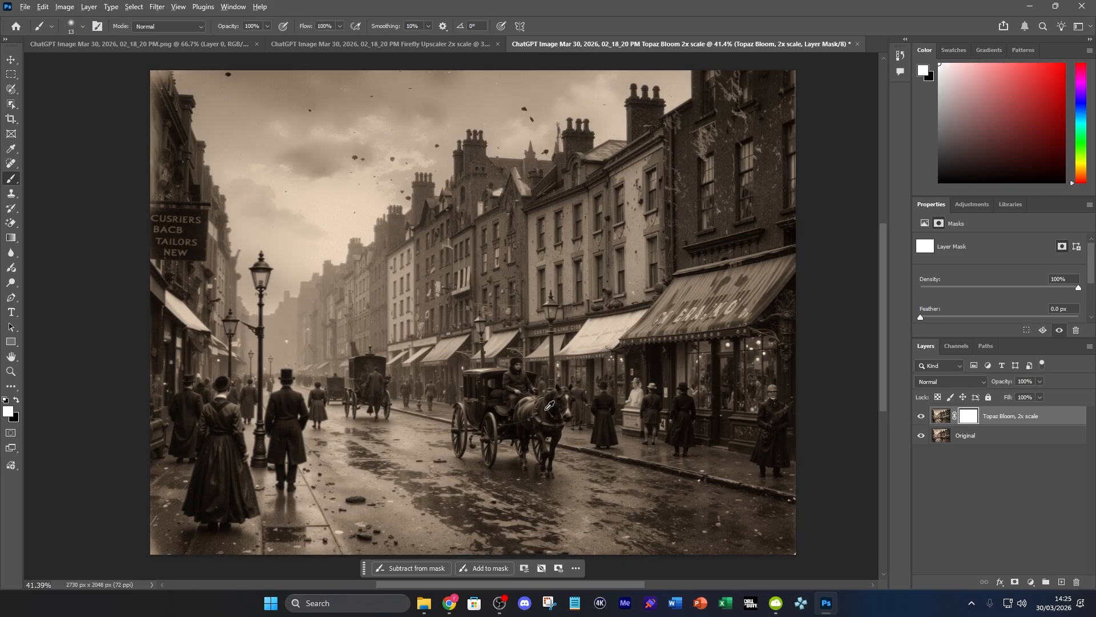
{"action": "scroll", "coordinate": [525, 418], "scroll_direction": "up", "scroll_amount": 5}
{"action": "scroll", "coordinate": [526, 418], "scroll_direction": "down", "scroll_amount": 4}
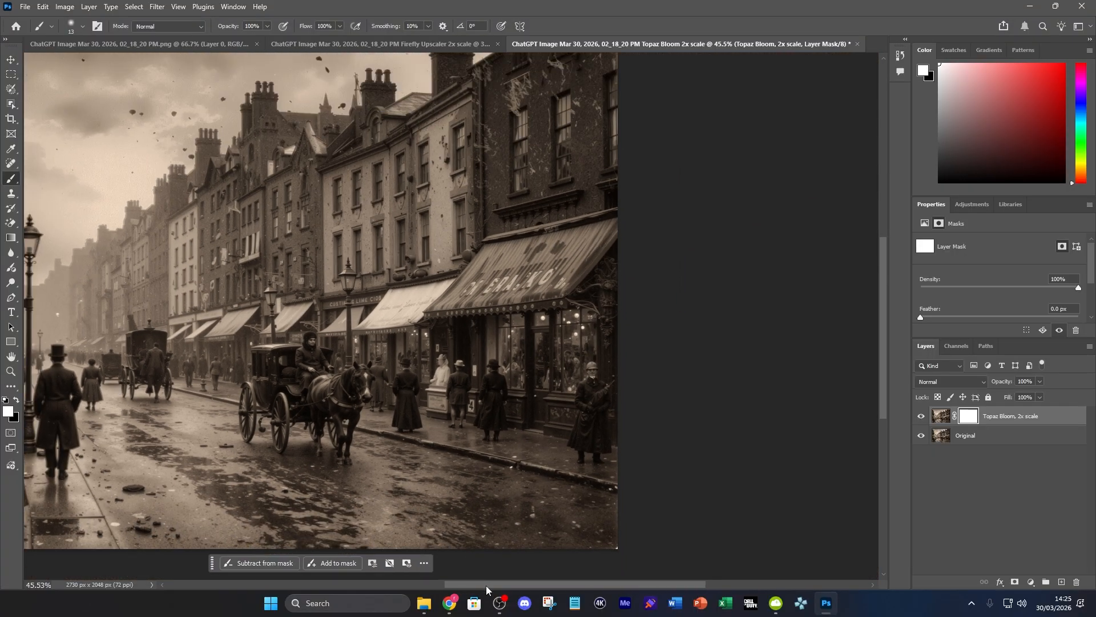
{"action": "left_click_drag", "start_coordinate": [486, 585], "coordinate": [429, 589]}
{"action": "scroll", "coordinate": [436, 509], "scroll_direction": "down", "scroll_amount": 1}
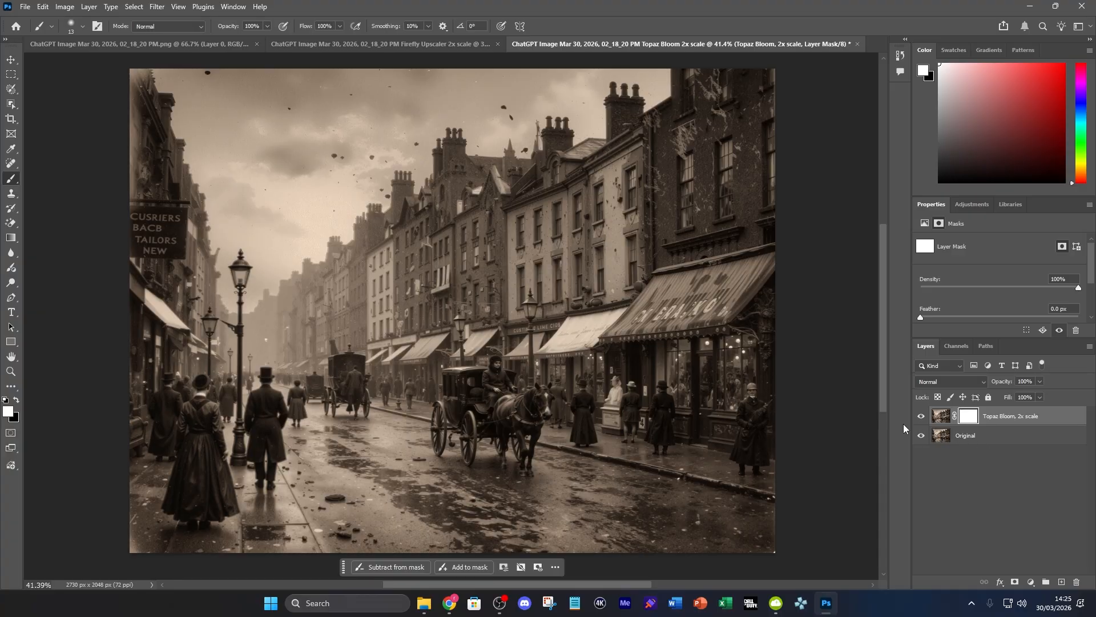
{"action": "left_click", "coordinate": [921, 416]}
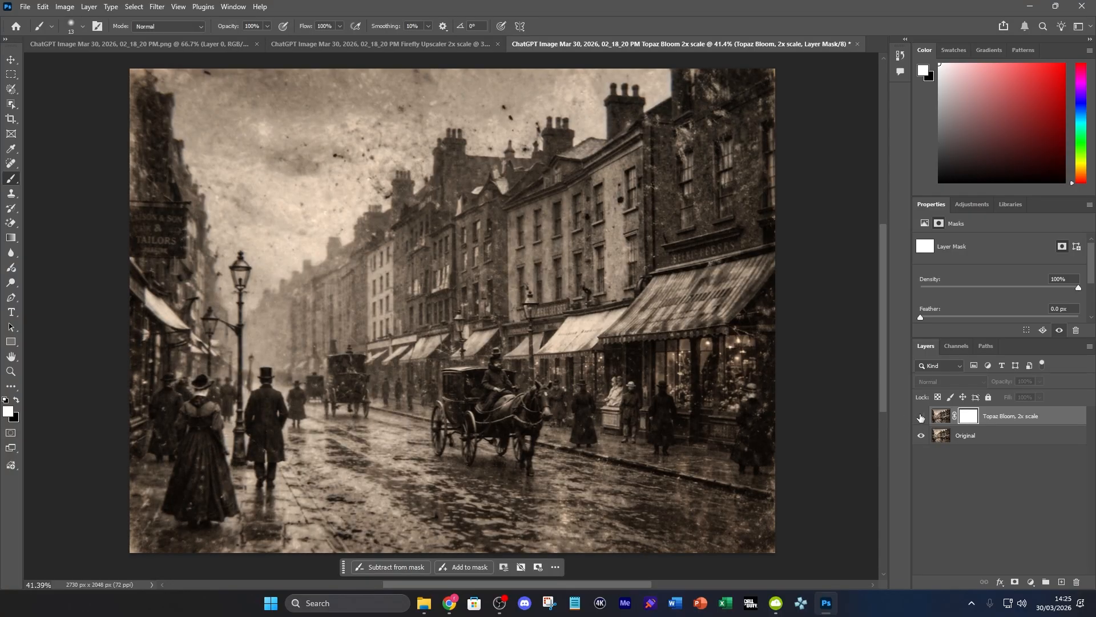
{"action": "left_click", "coordinate": [921, 417]}
{"action": "left_click", "coordinate": [921, 416]}
{"action": "left_click", "coordinate": [921, 416]}
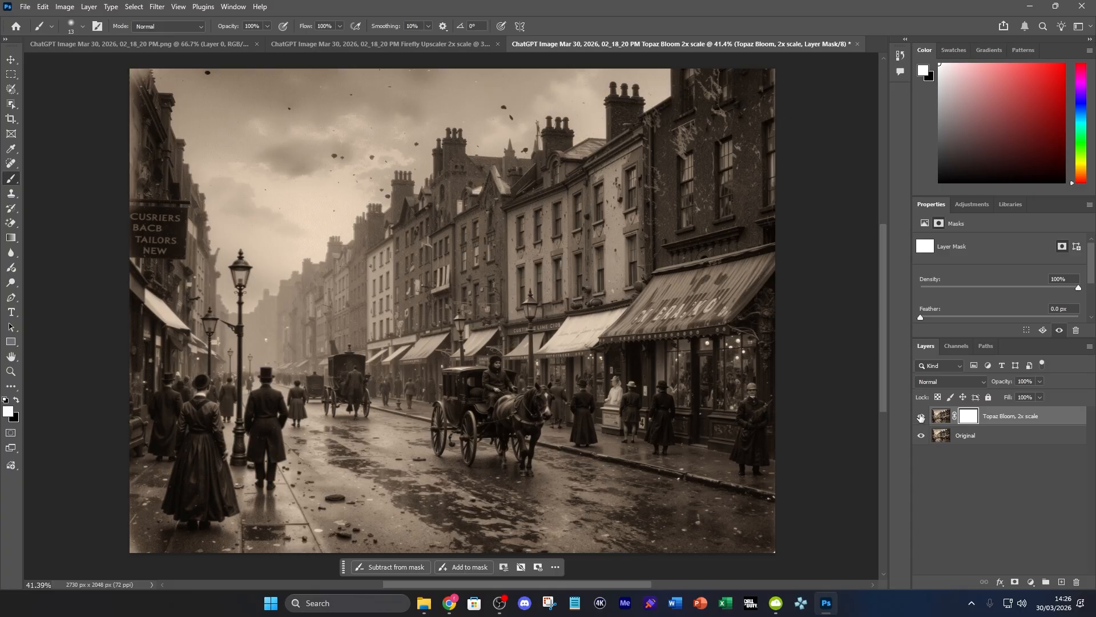